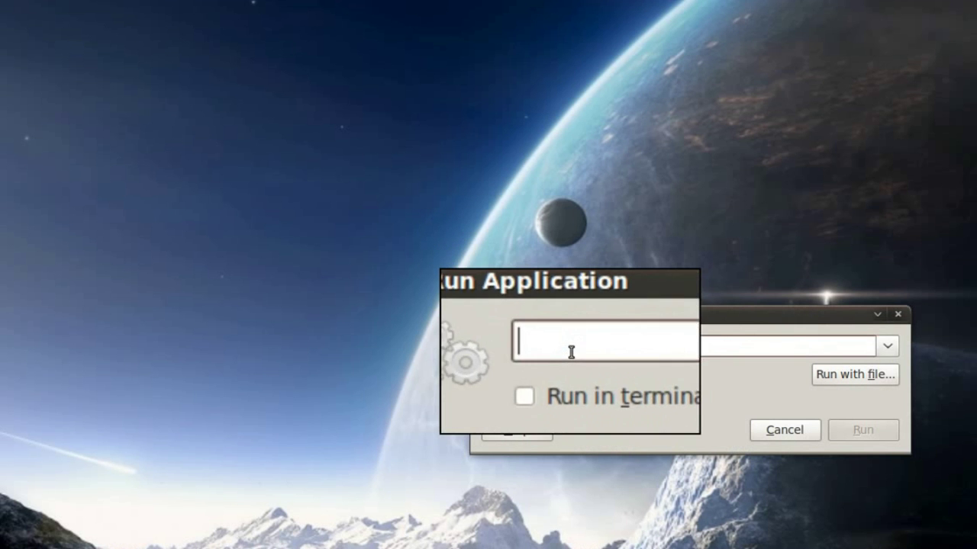
Run 'alacarte' from the Run Application dialog by typing 'ala' and accepting the completion.
text(ala)
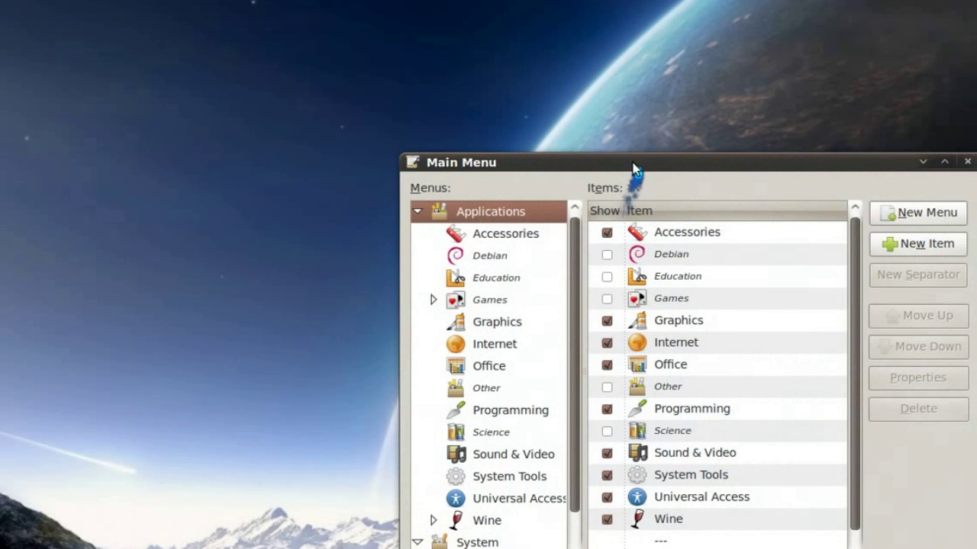
Move the Main Menu window higher and select the Games menu under Debian.
drag(632, 161, 458, 70)
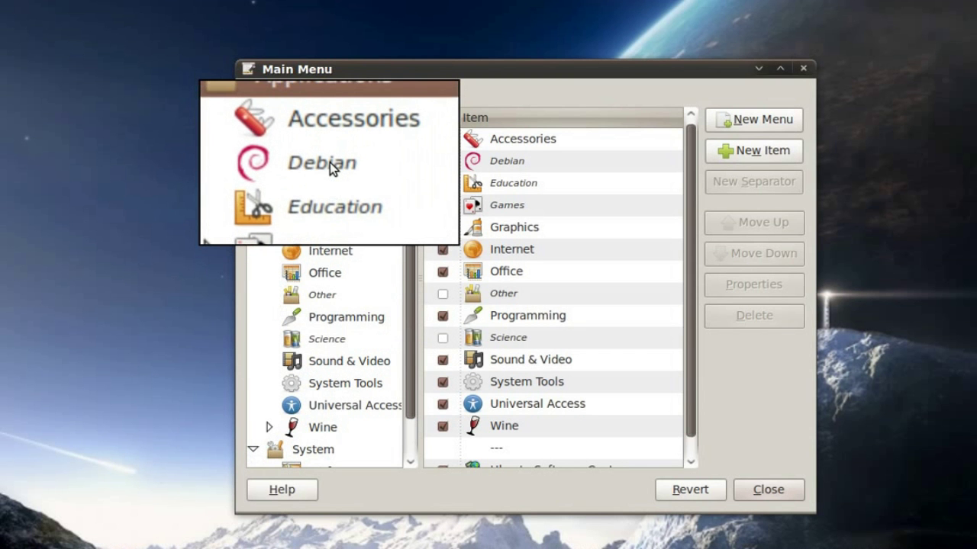
click(329, 163)
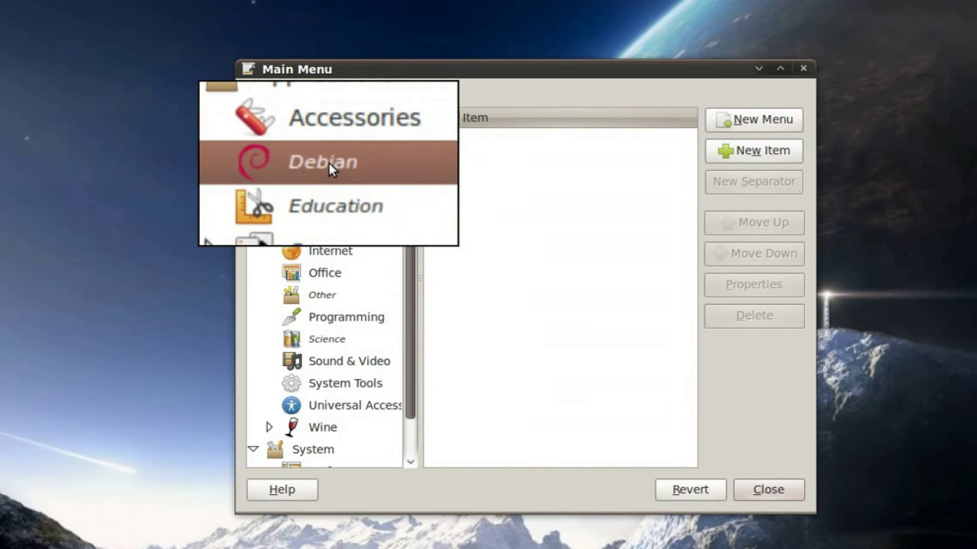
drag(329, 163, 330, 212)
Untick AisleRiot Solitaire, Blackjack, Chess, Mahjongg, Iagno, Gnometris, Nibbles and Robots, then return to Applications.
click(330, 212)
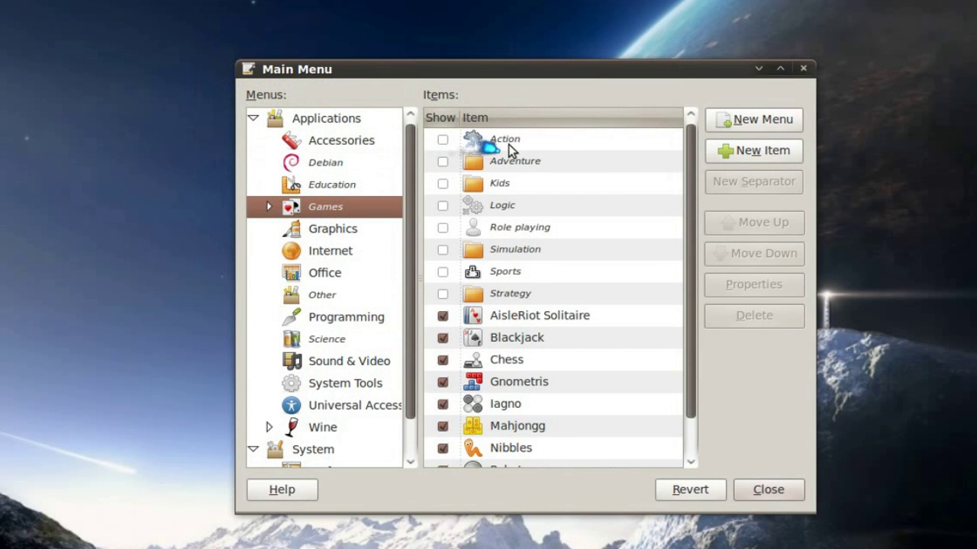
drag(694, 202, 701, 283)
click(445, 281)
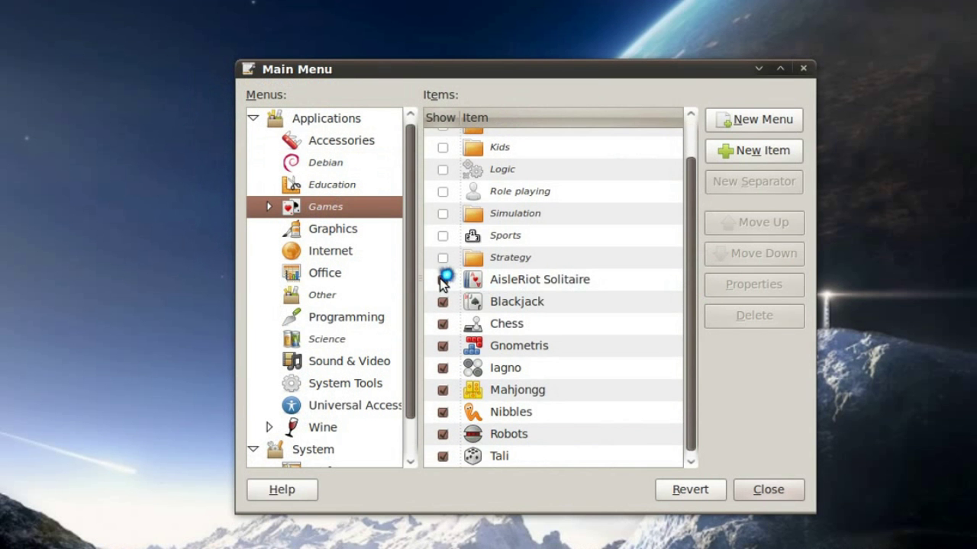
click(443, 302)
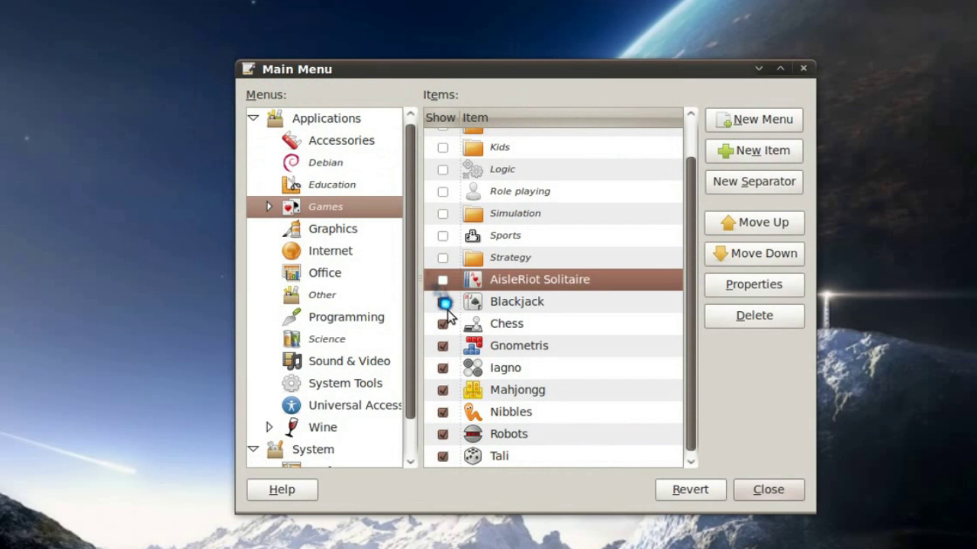
click(443, 326)
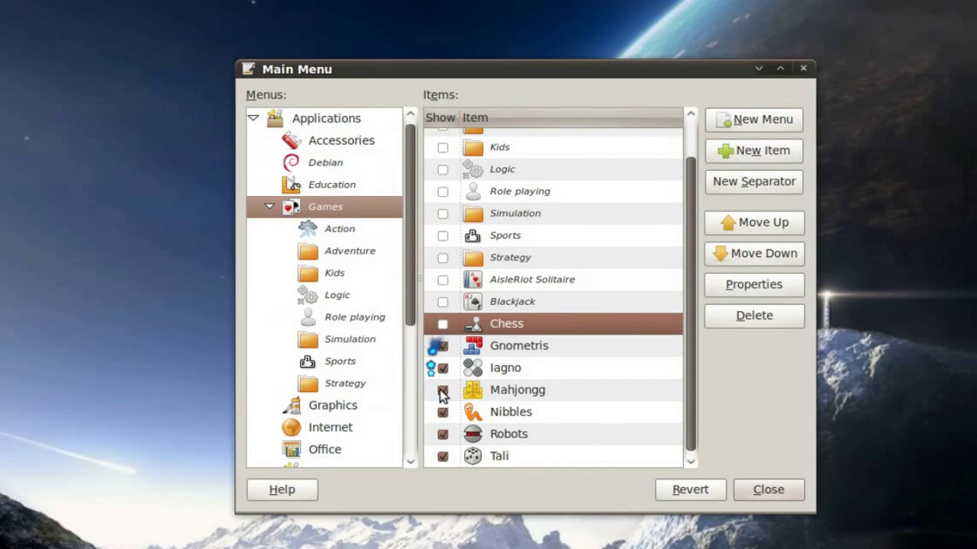
click(442, 390)
click(442, 368)
click(442, 346)
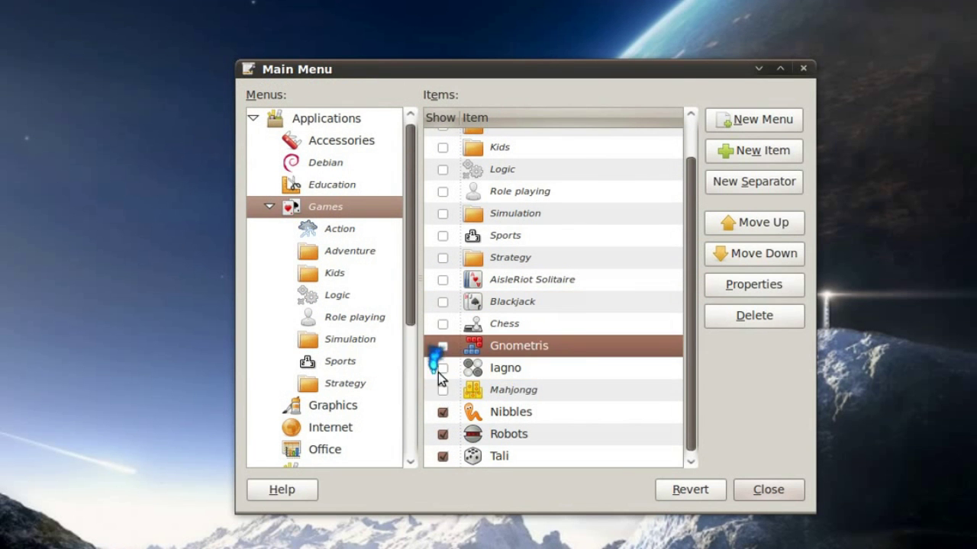
click(442, 412)
click(443, 434)
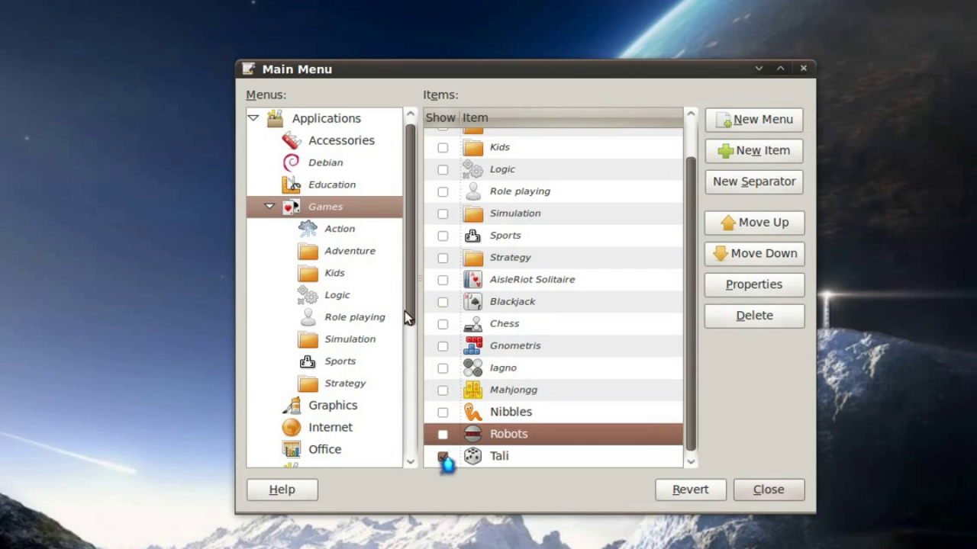
click(298, 120)
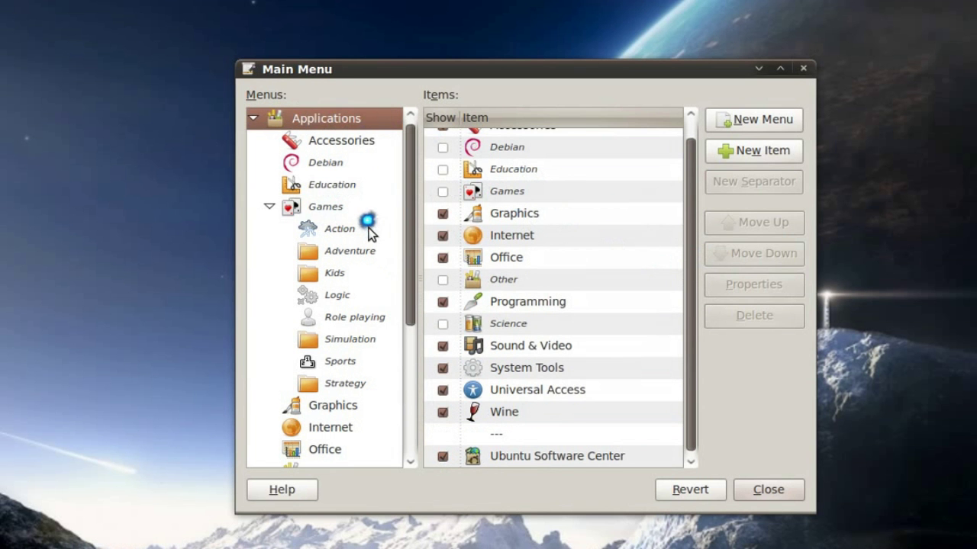
Start a new launcher in the Programming menu and move its dialog higher.
click(269, 206)
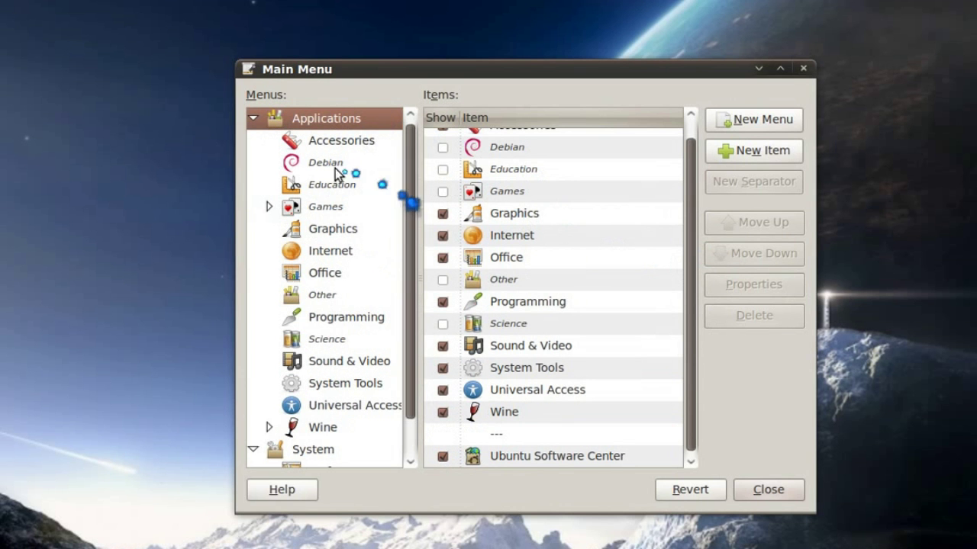
click(356, 317)
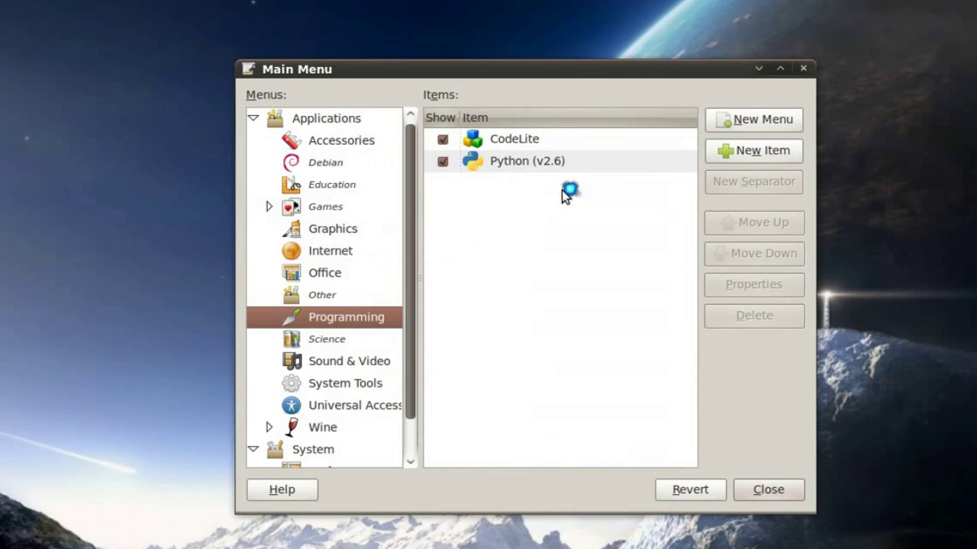
click(762, 156)
drag(717, 282, 450, 139)
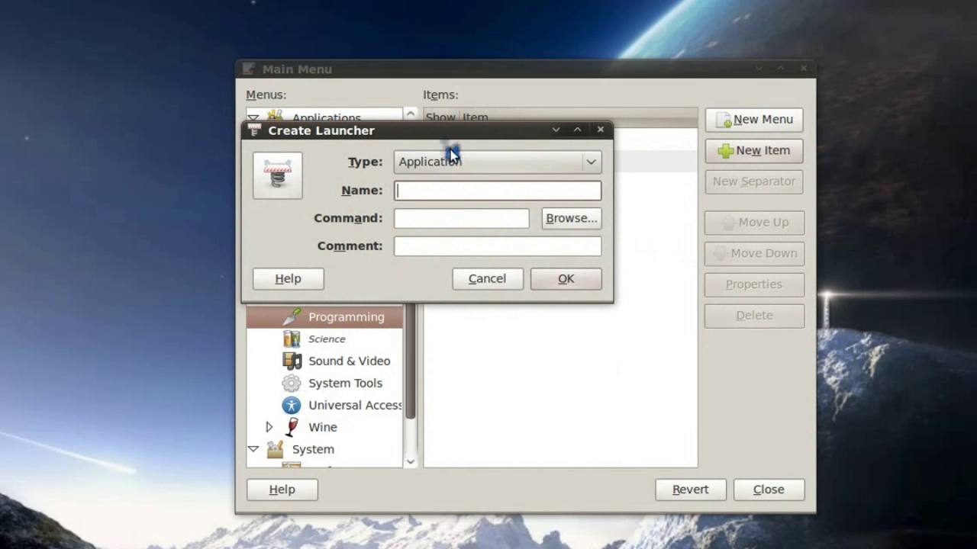
Keep the launcher type as Application and name it 'Eclipse'.
click(451, 159)
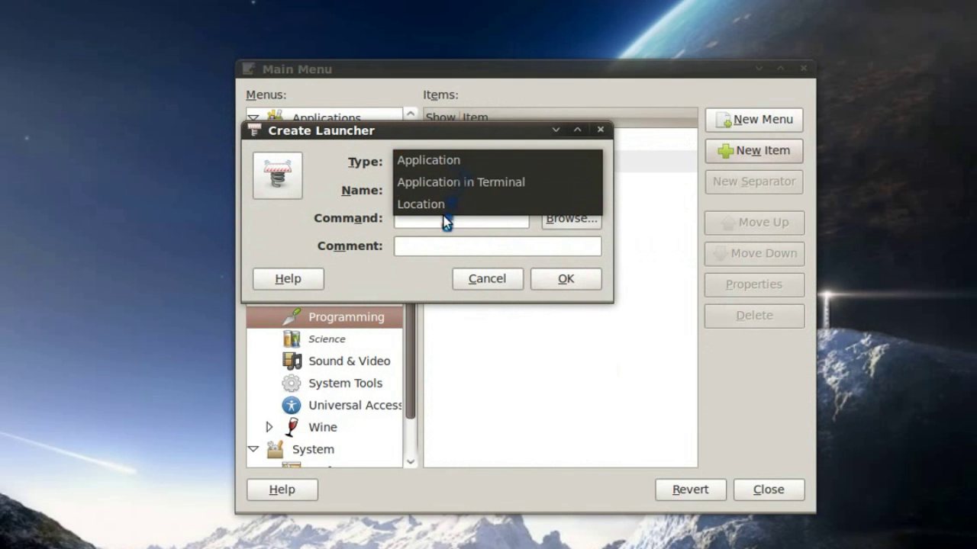
click(432, 159)
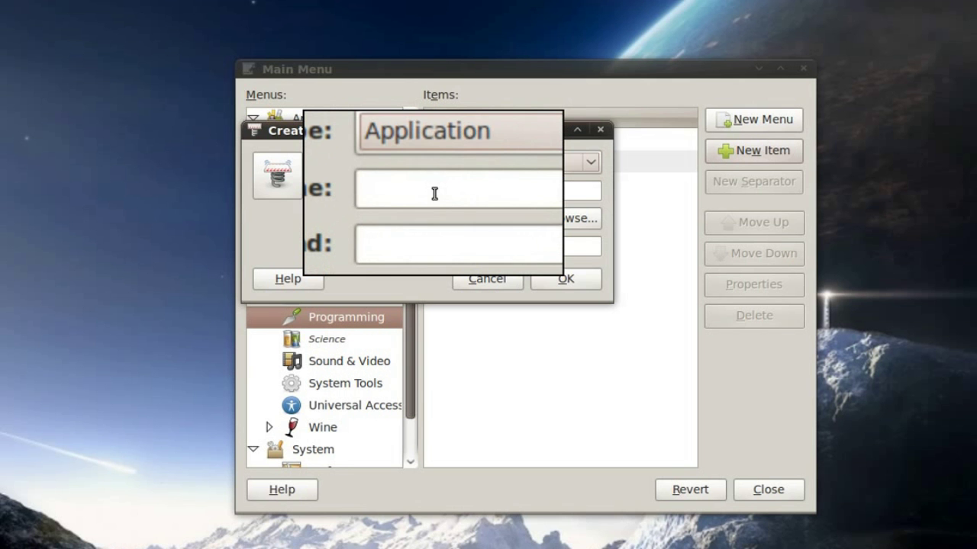
click(434, 194)
text(Eclio)
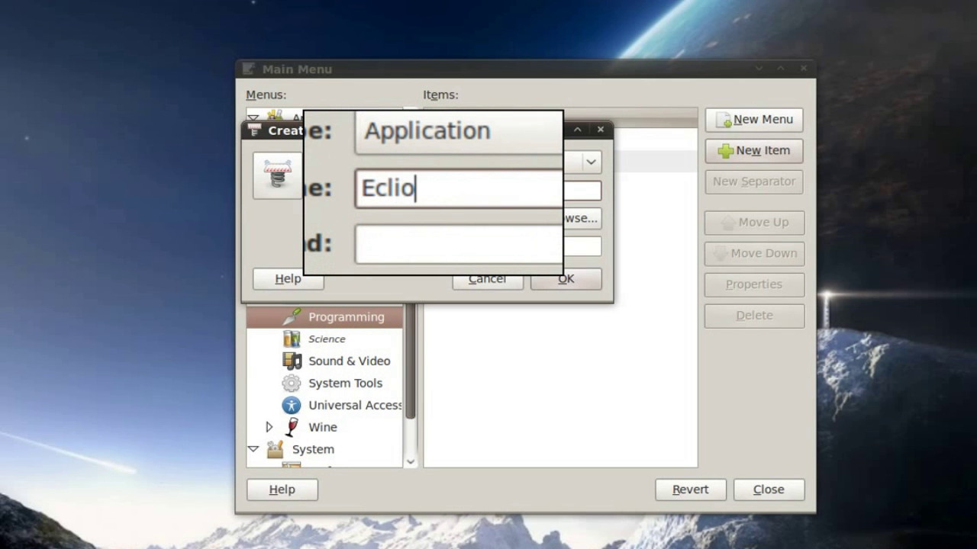
key(BackSpace)
text(pse)
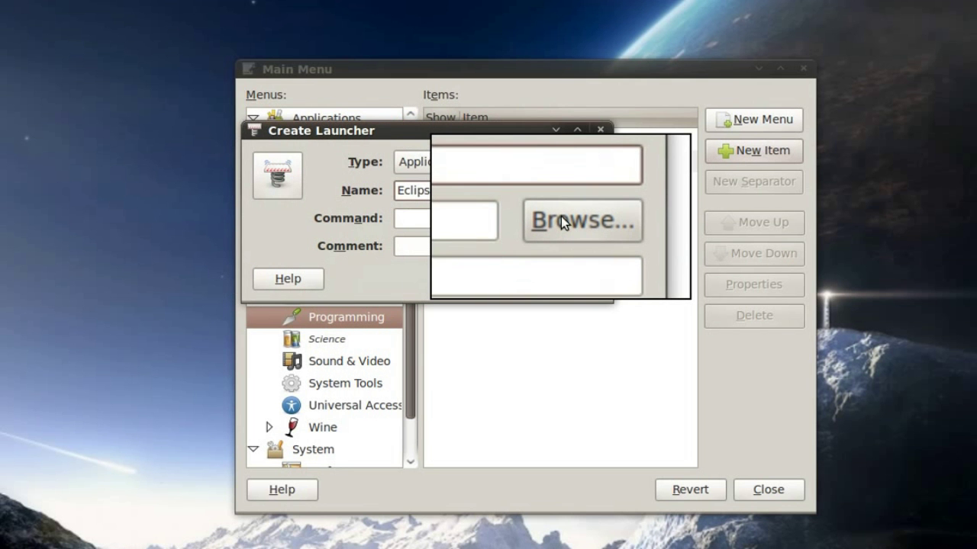
Set the launcher command to the eclipse executable in ~/Programs/eclipse.
click(561, 220)
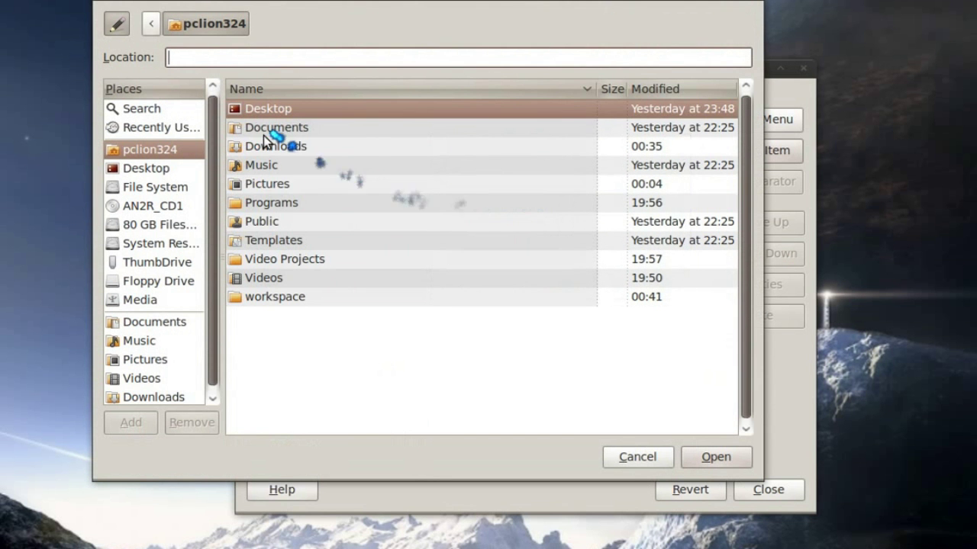
click(246, 201)
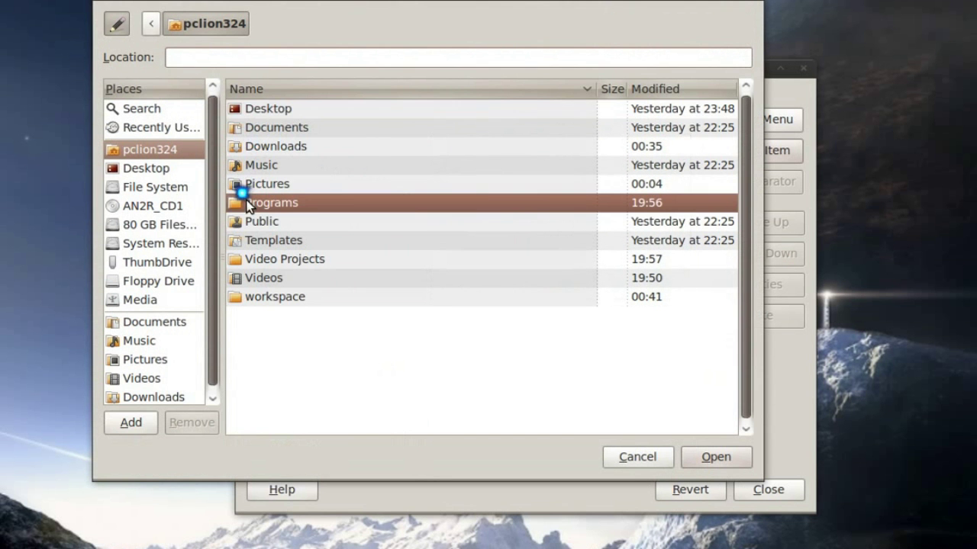
double_click(242, 202)
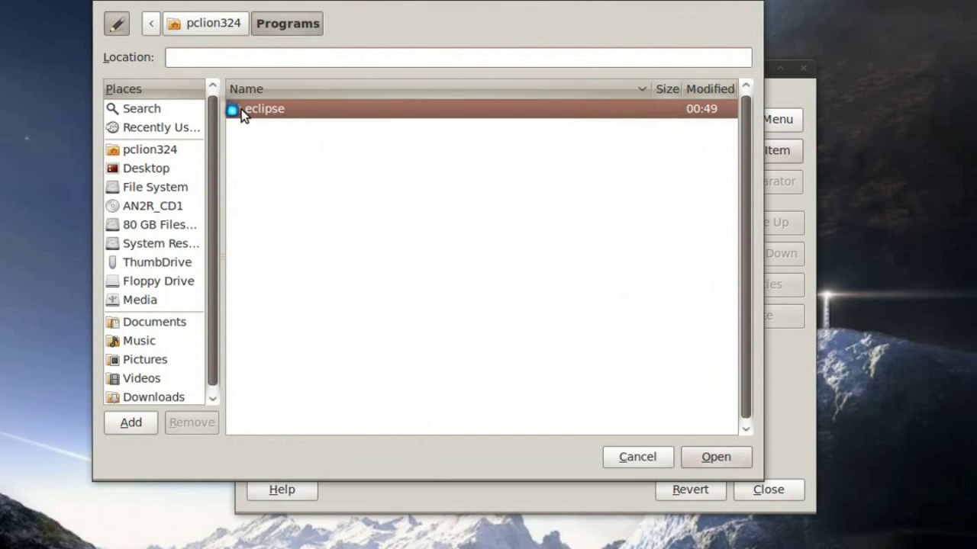
double_click(242, 109)
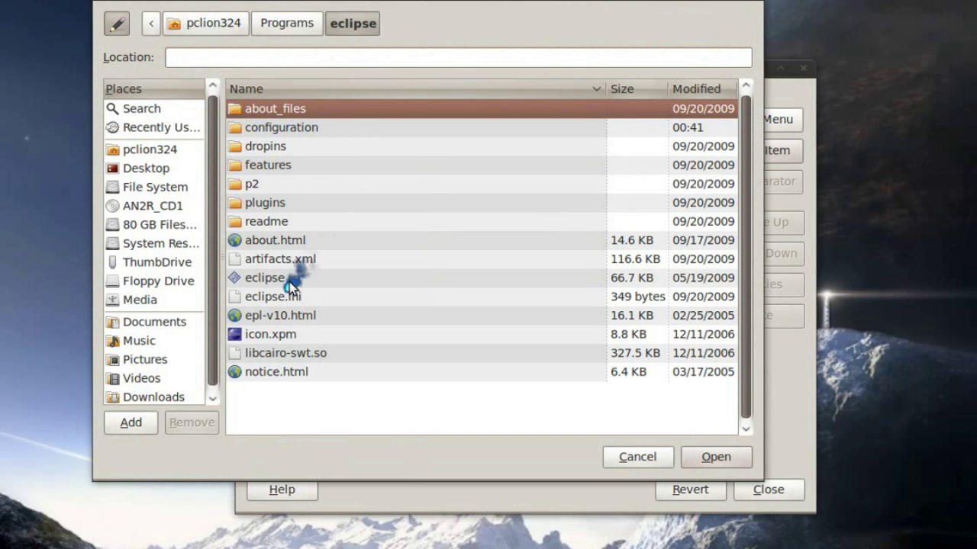
click(256, 276)
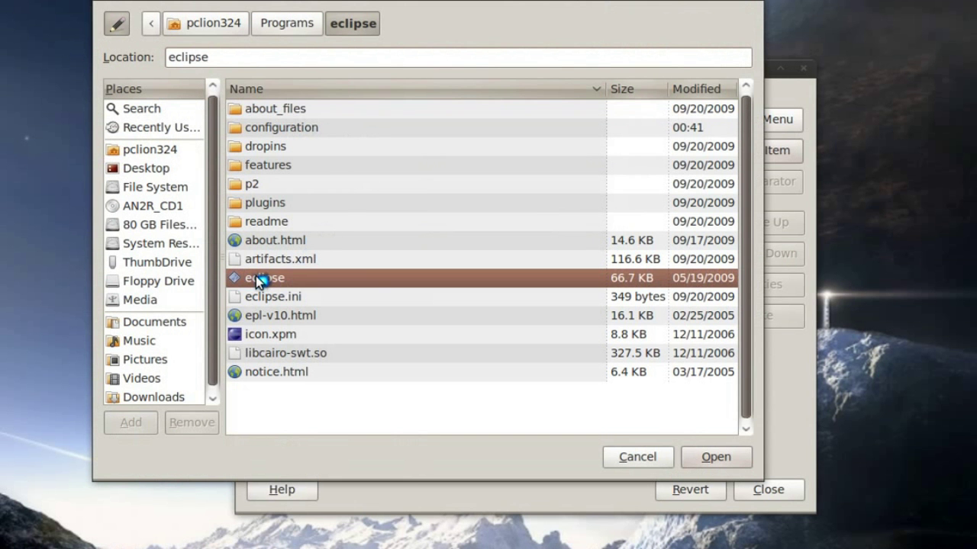
click(700, 458)
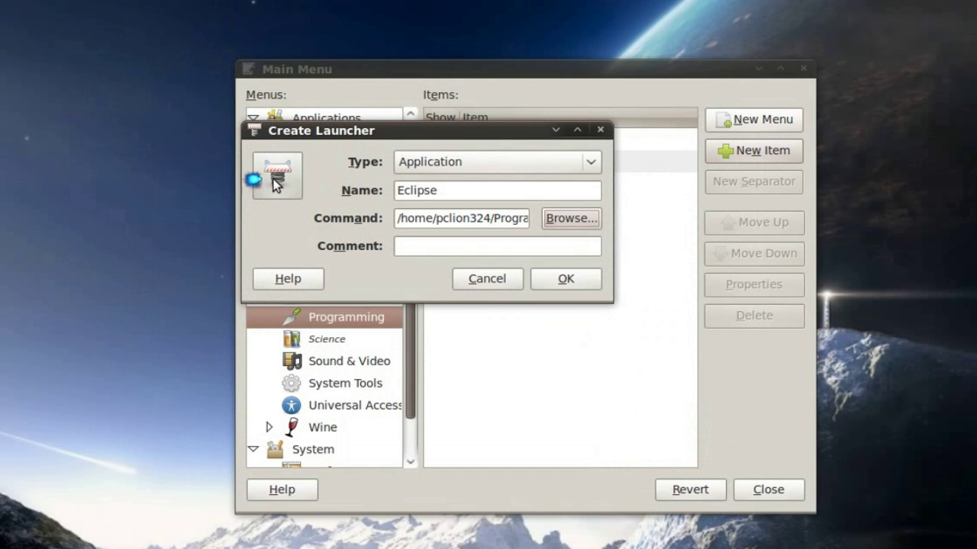
Enter the comment 'Multi-language IDE' and bring up the icon chooser.
click(431, 247)
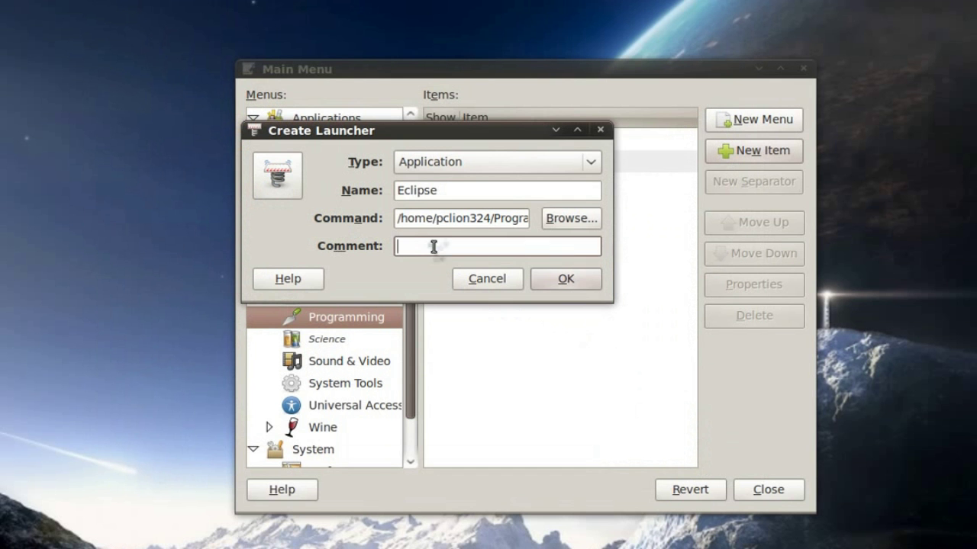
text(Multi)
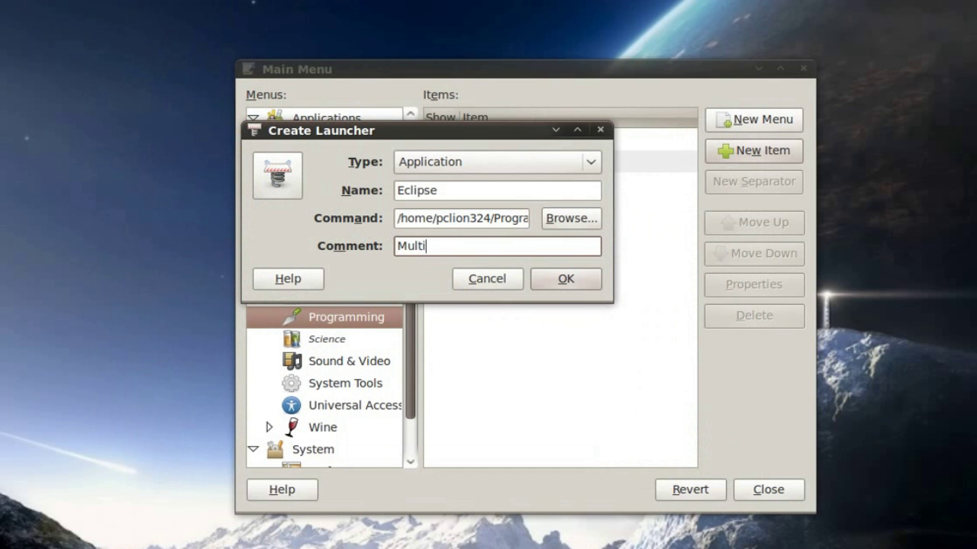
text(-language IDE)
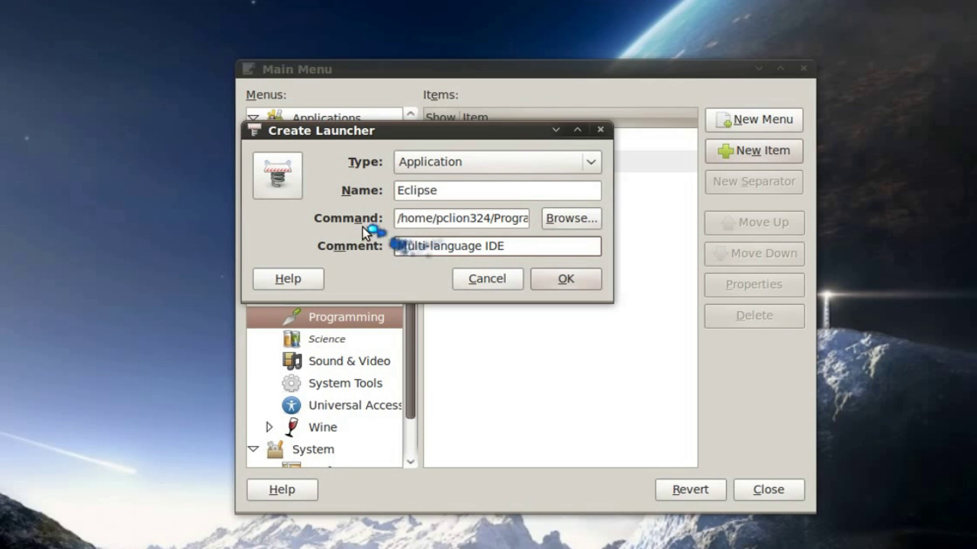
click(279, 183)
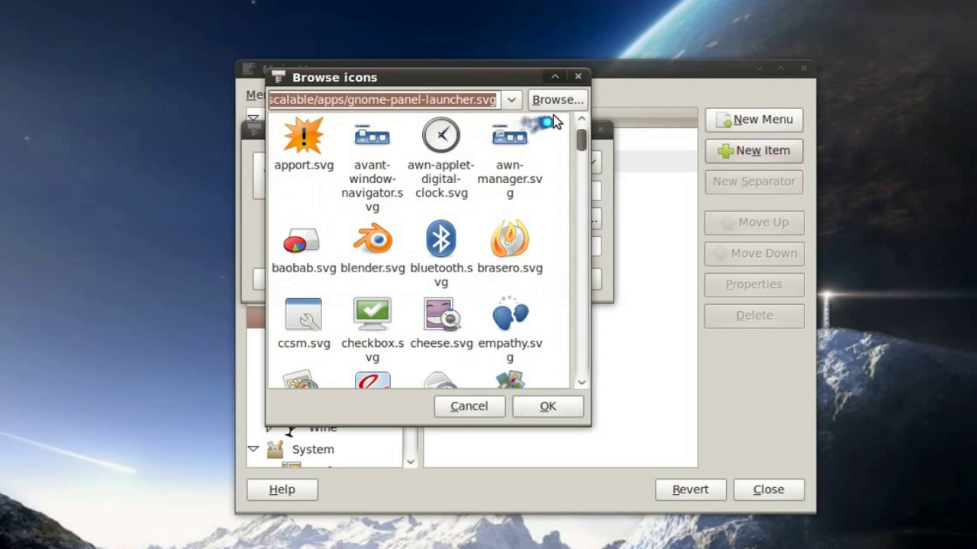
Browse to home > Programs > eclipse and select icon.xpm as the launcher icon.
click(550, 103)
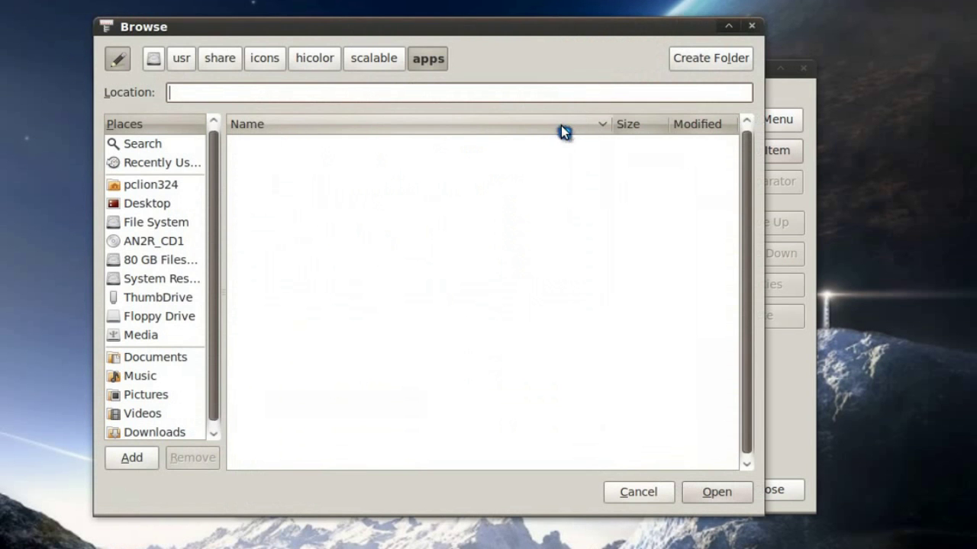
click(160, 186)
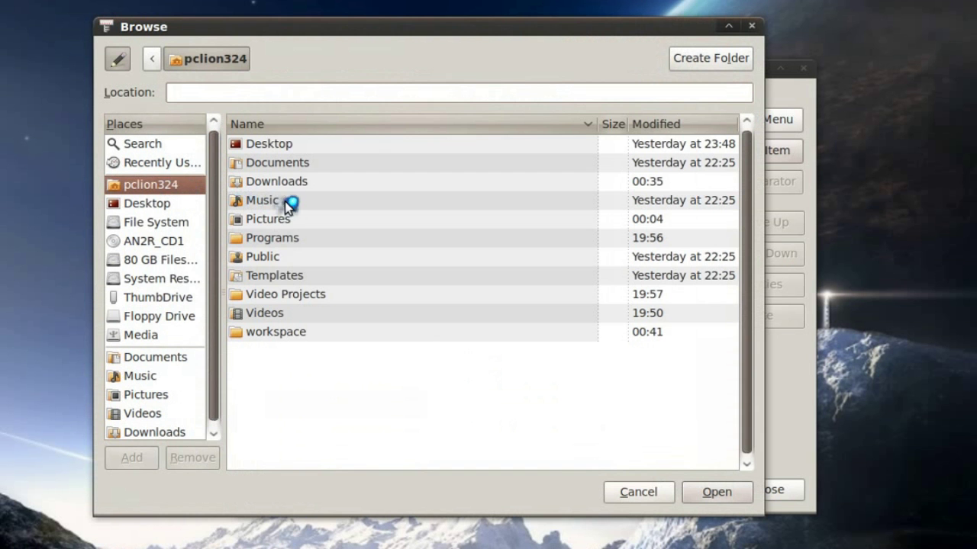
double_click(262, 238)
double_click(257, 146)
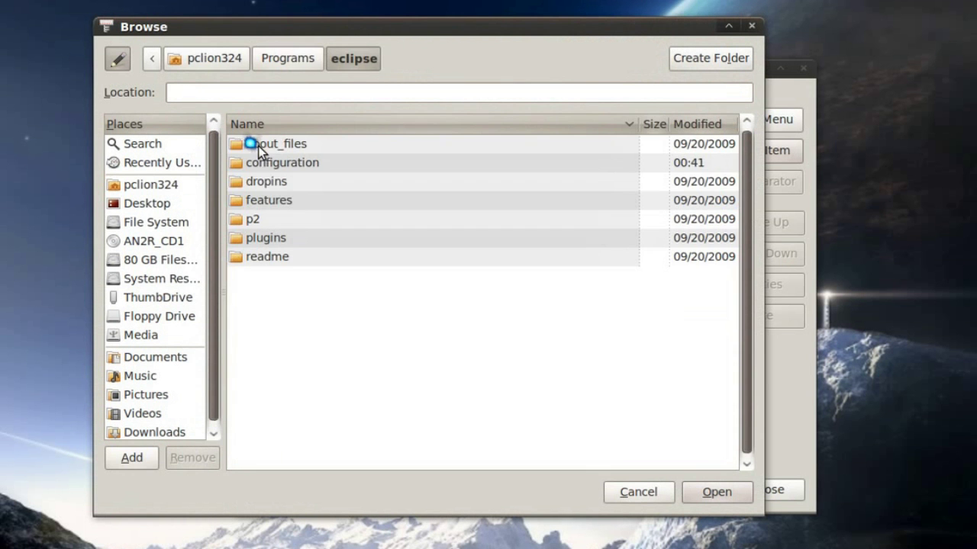
click(714, 495)
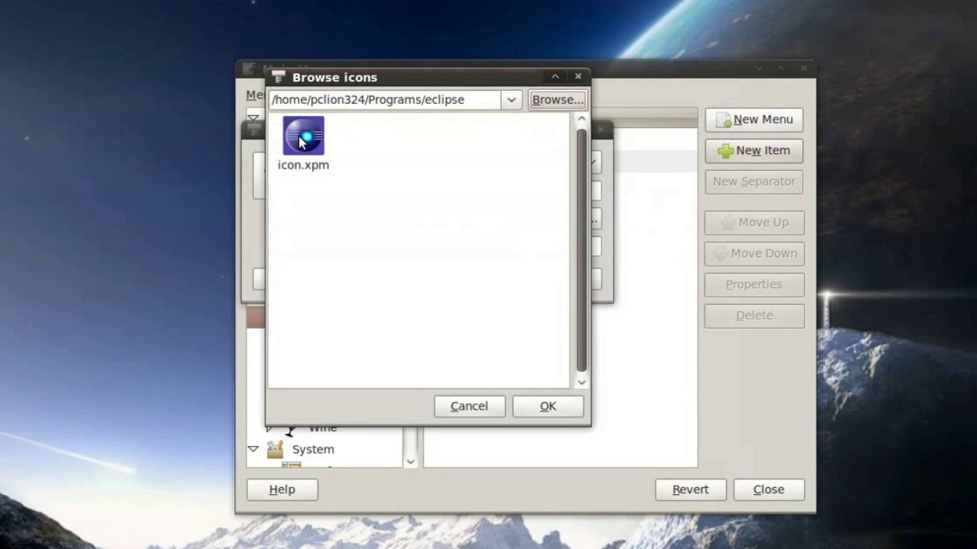
click(302, 137)
Confirm icon.xpm and save the Eclipse launcher into Programming.
click(548, 406)
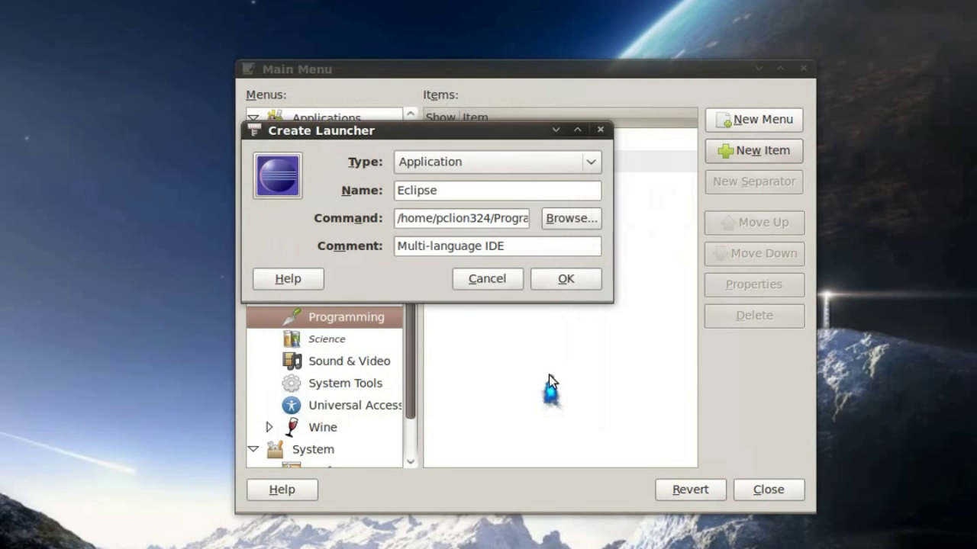
click(566, 283)
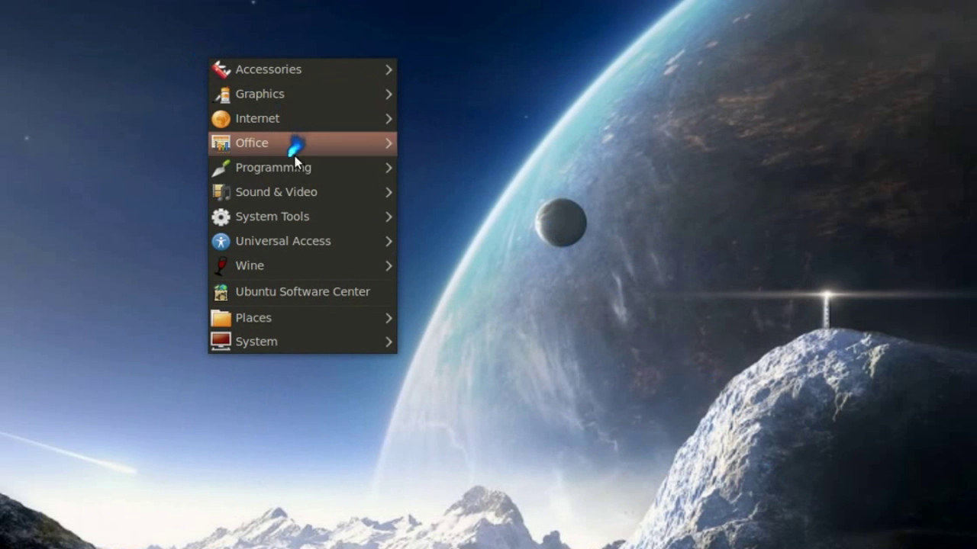
Check the Applications > Programming menu for the new Eclipse entry.
mouse_move(293, 176)
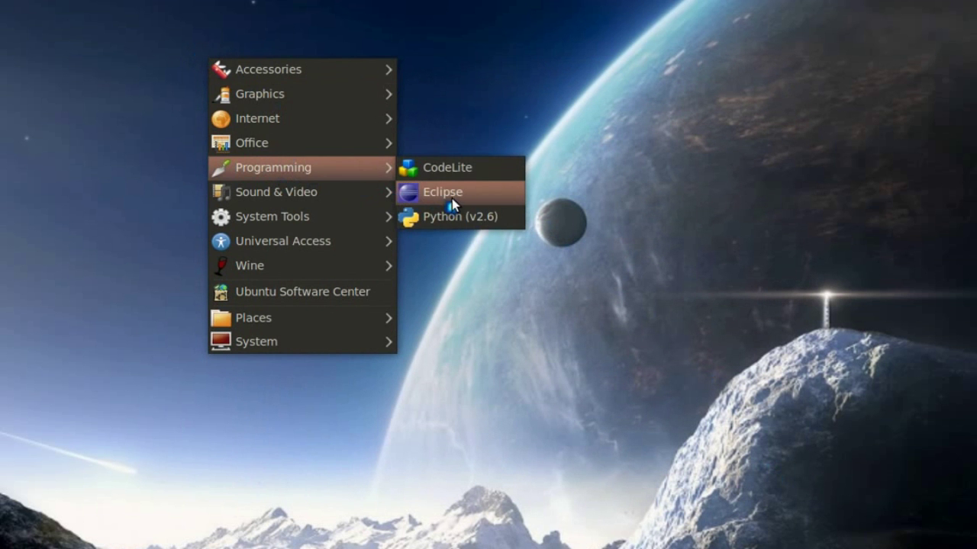